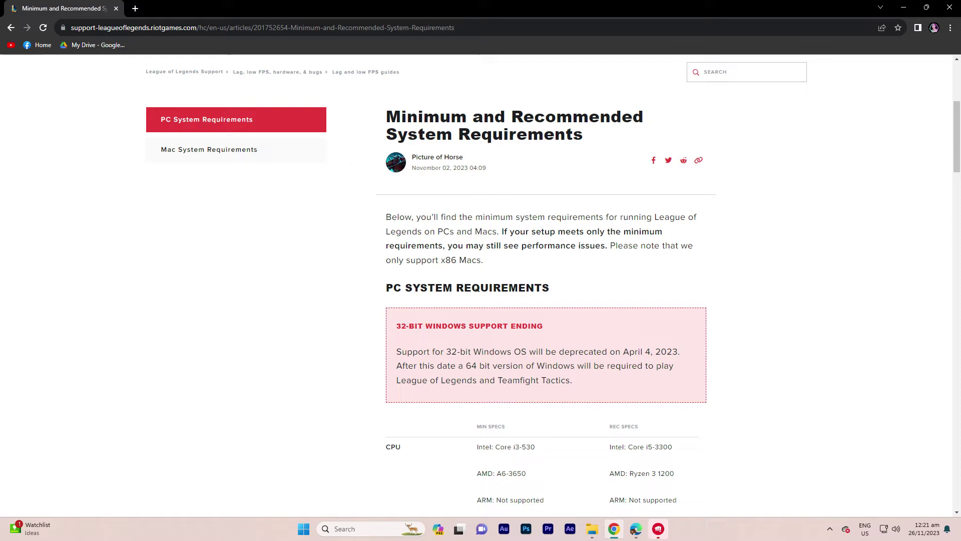
scroll(545, 300, "down", 5)
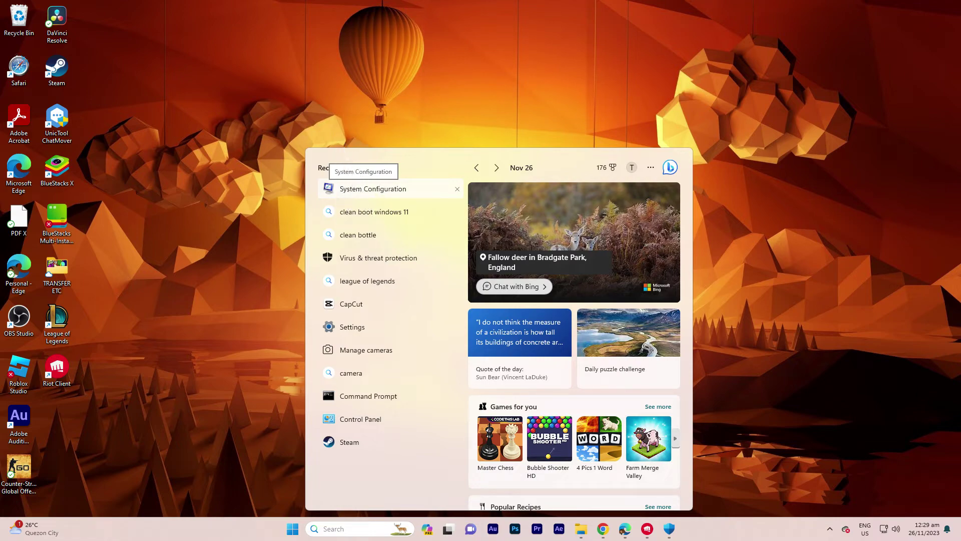
- Hide Microsoft services in System Configuration, disable all remaining services, and apply with OK
left_click(372, 189)
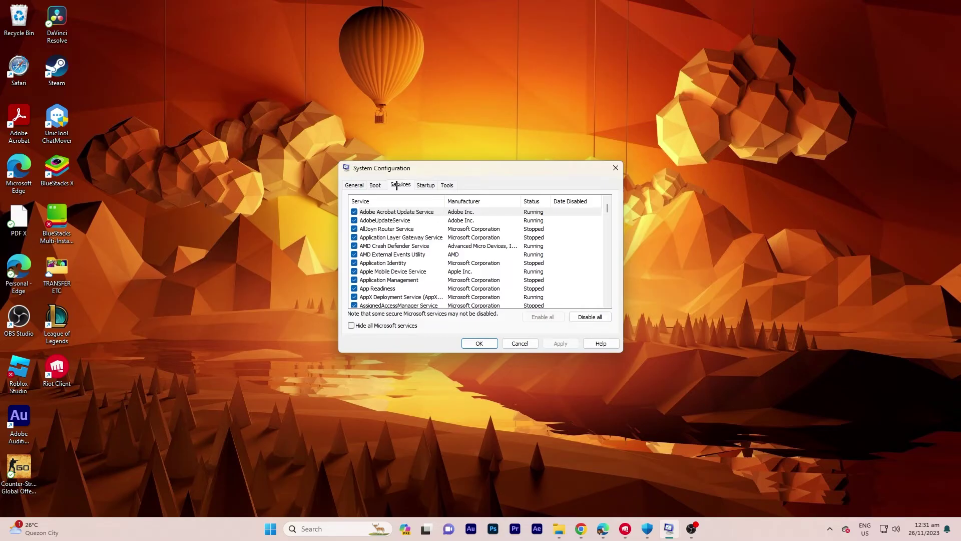
left_click(351, 325)
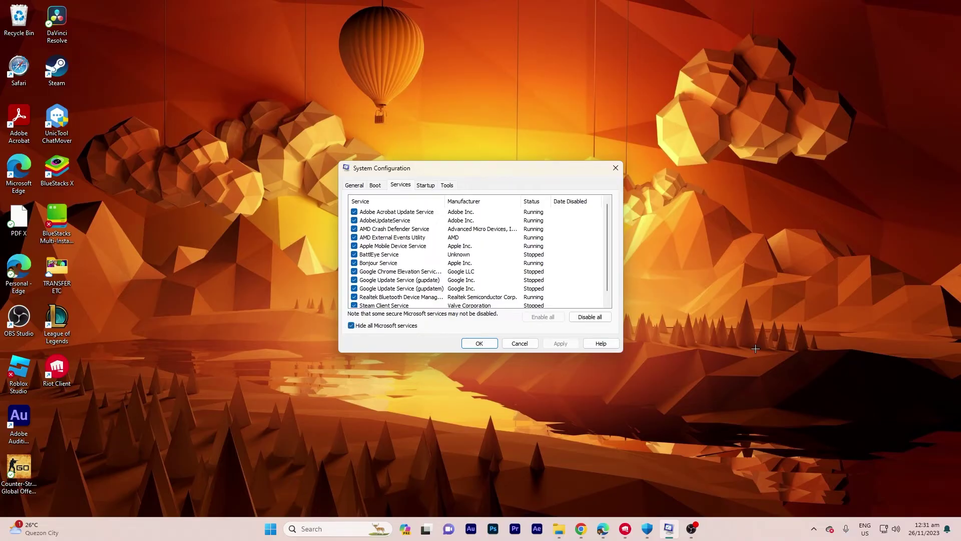
left_click(594, 317)
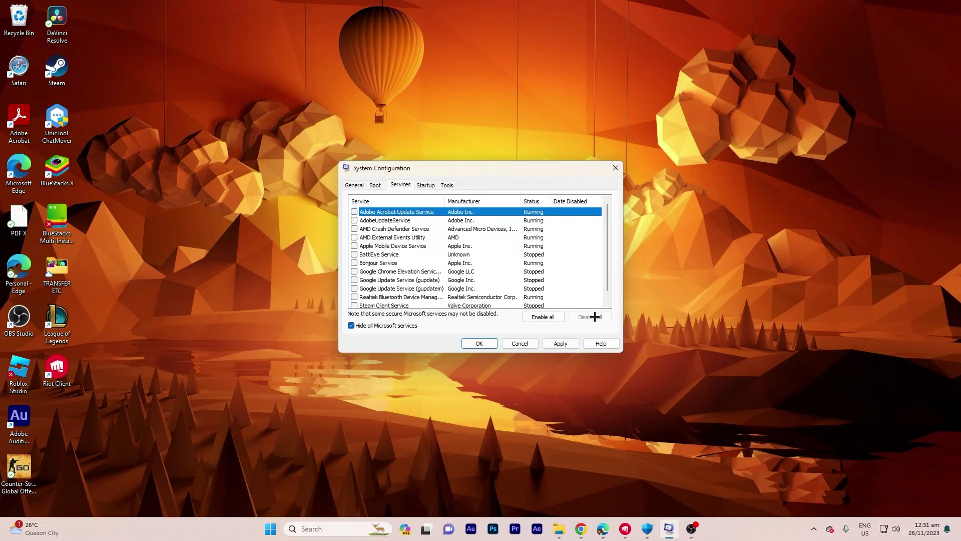
left_click(560, 343)
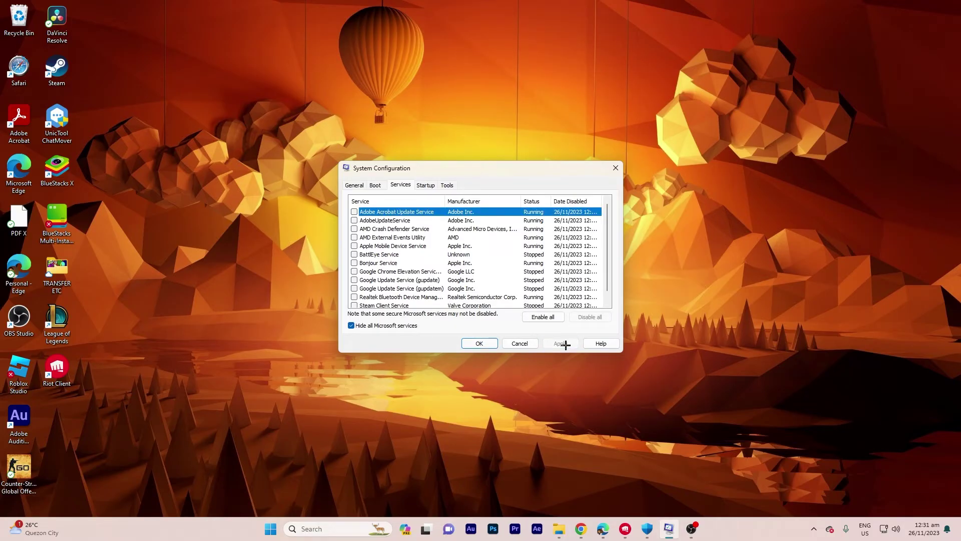
left_click(479, 343)
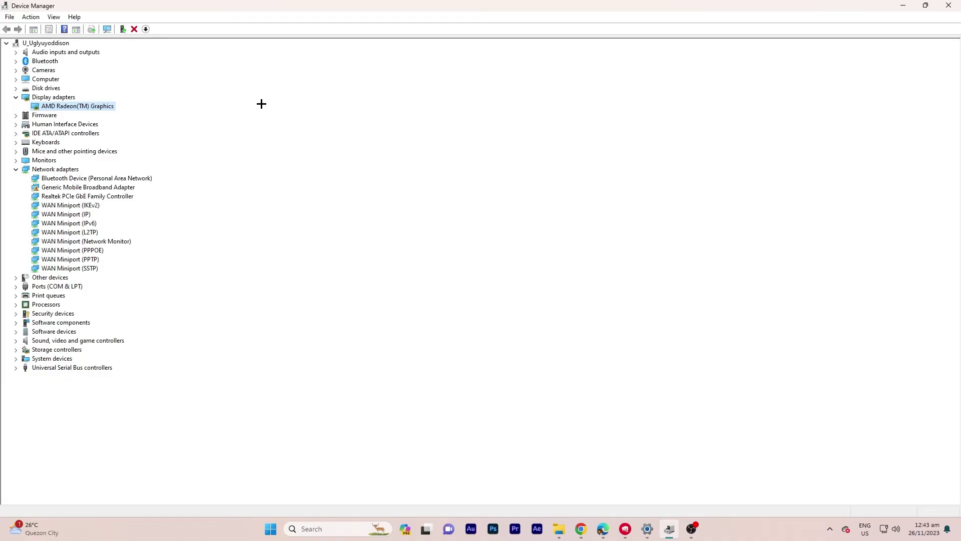
- Open the context menu for AMD Radeon(TM) Graphics under Display adapters
left_click(67, 105)
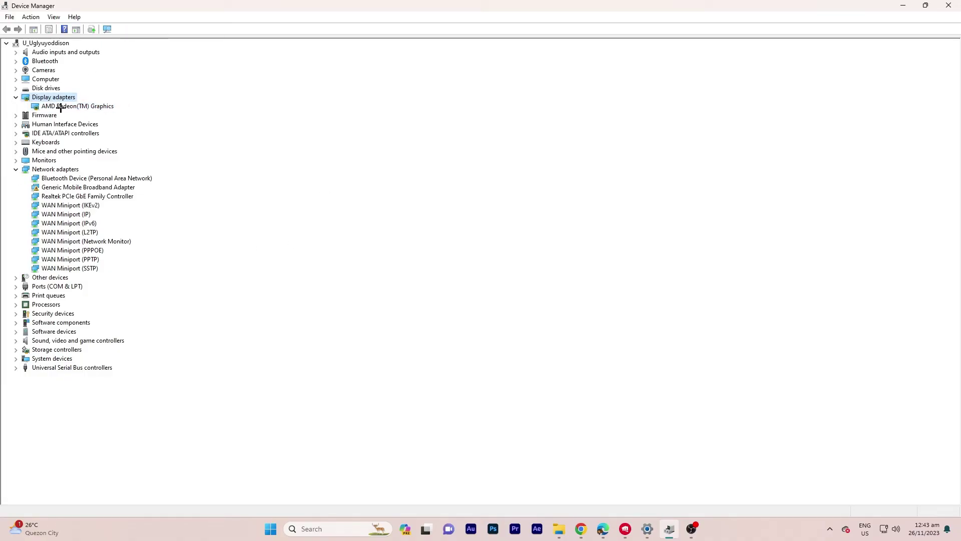
left_click(62, 107)
right_click(60, 107)
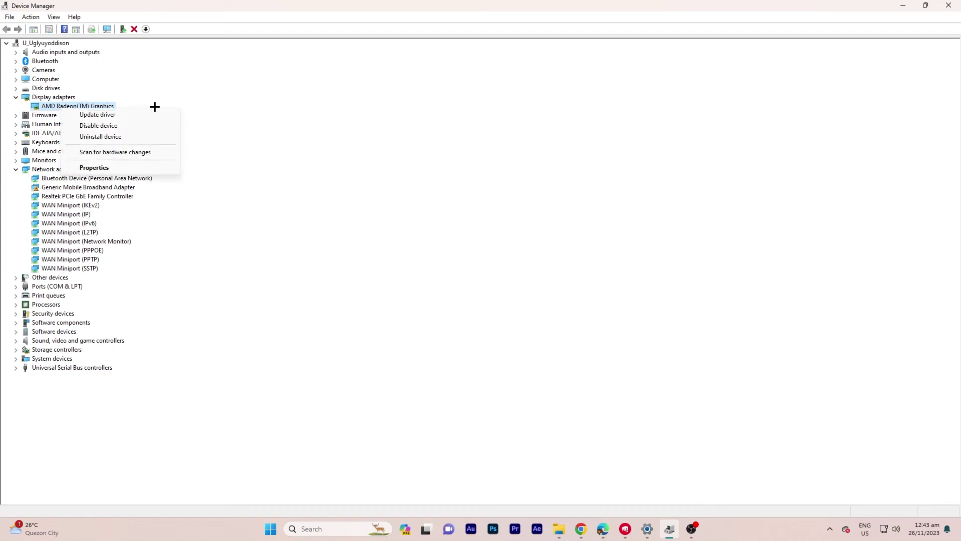